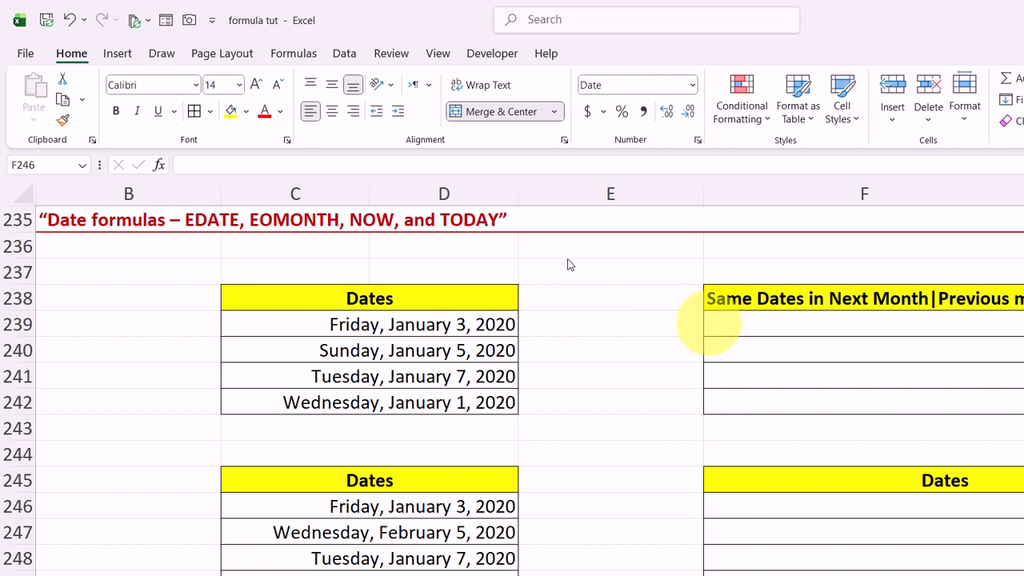
Enter =EDATE(C239,1) in cell F239 to get the same date one month after the first date
left_click(709, 323)
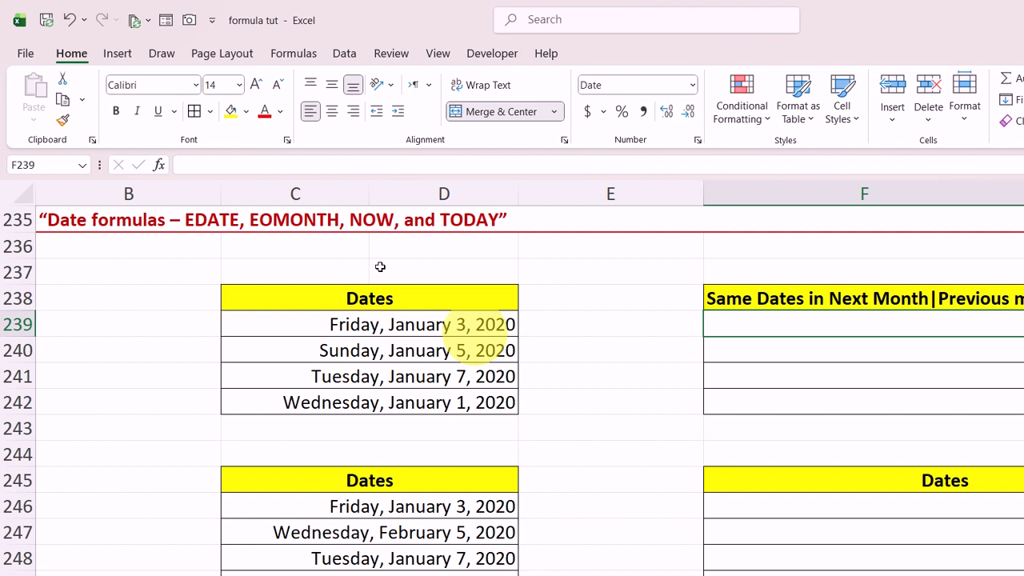
type("=ed")
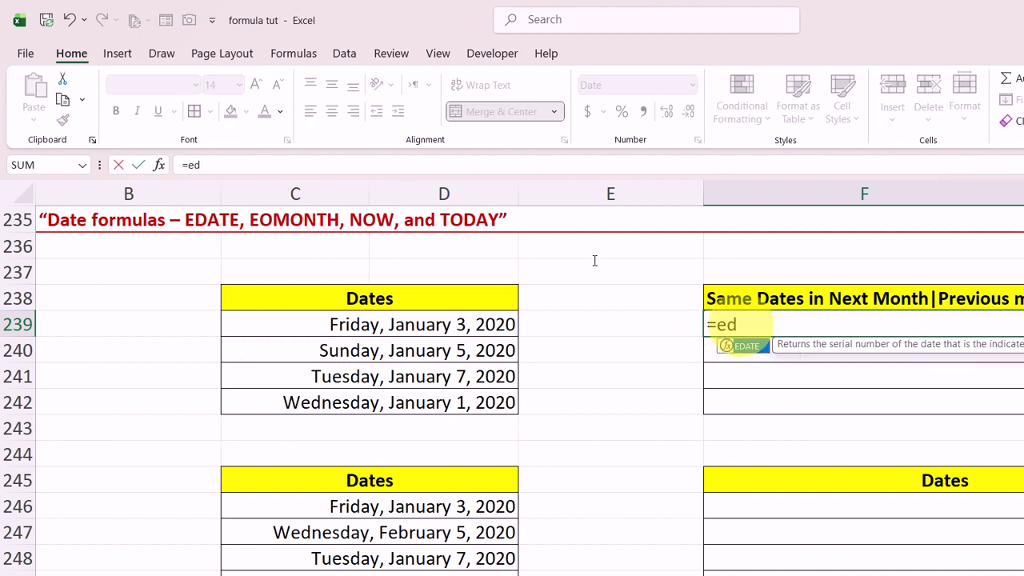
key("Tab")
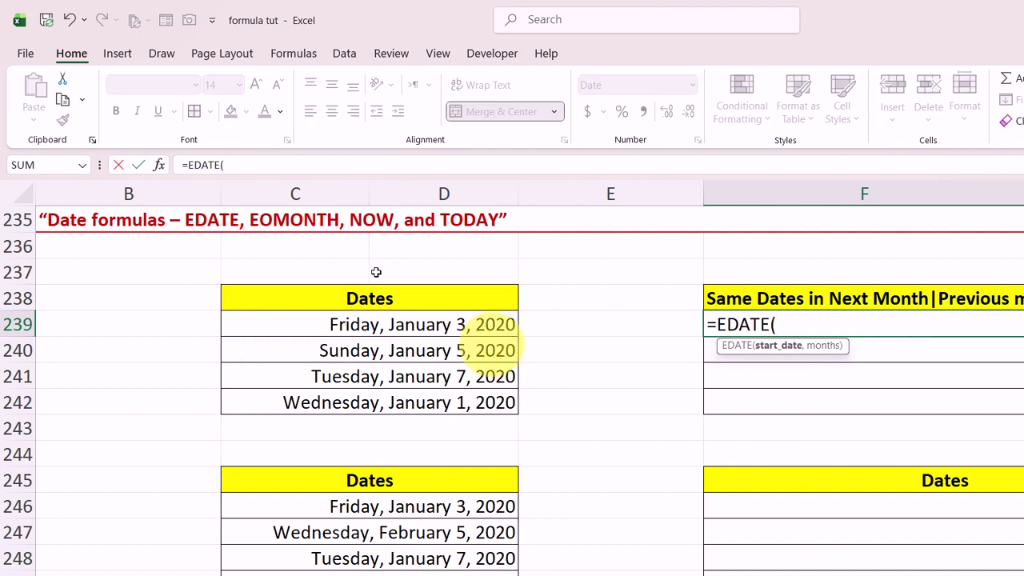
left_click(444, 328)
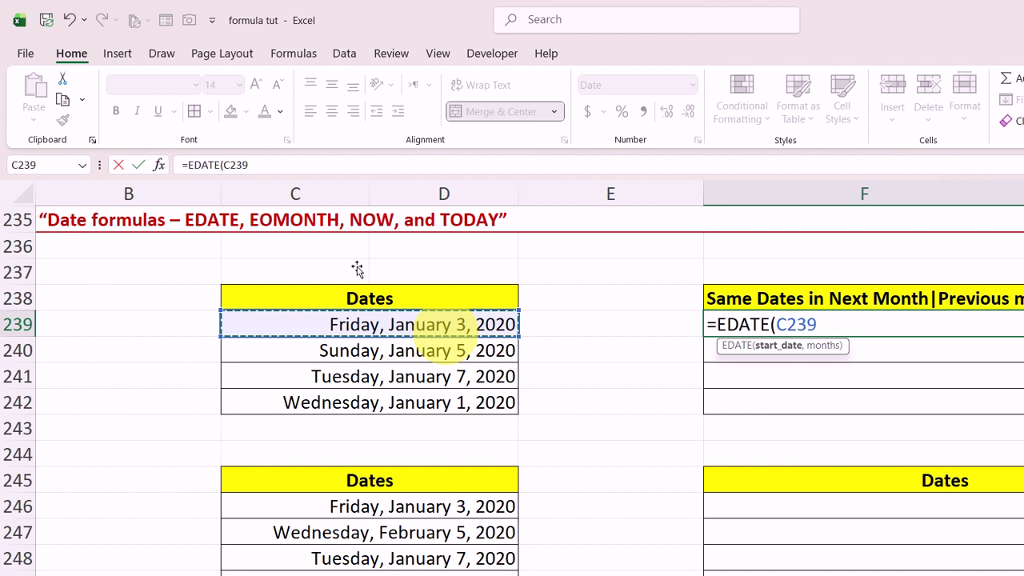
type(",1")
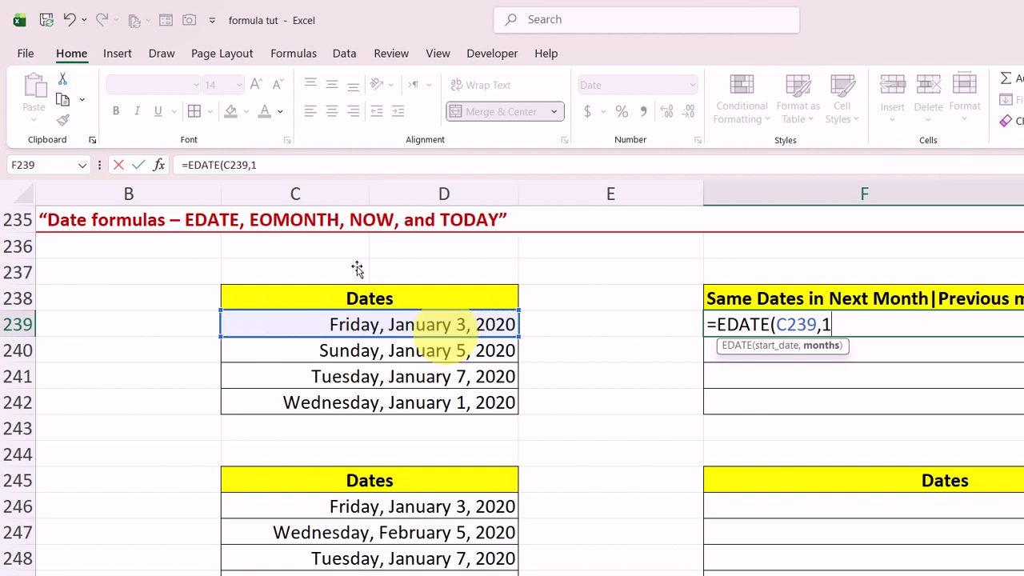
type(")")
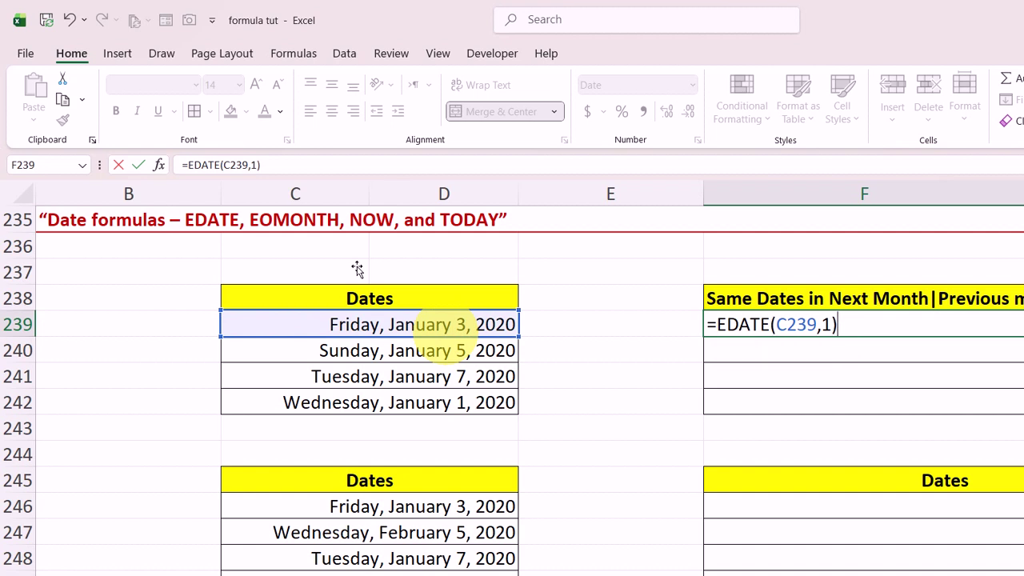
key("Return")
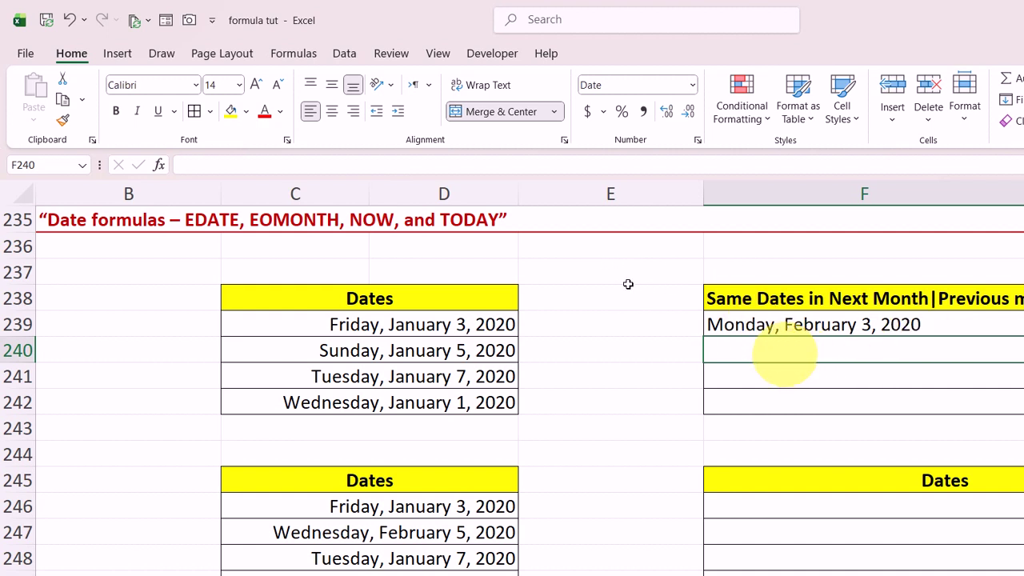
Change the months argument of the EDATE formula in F239 to -1 for the previous month
key("Up")
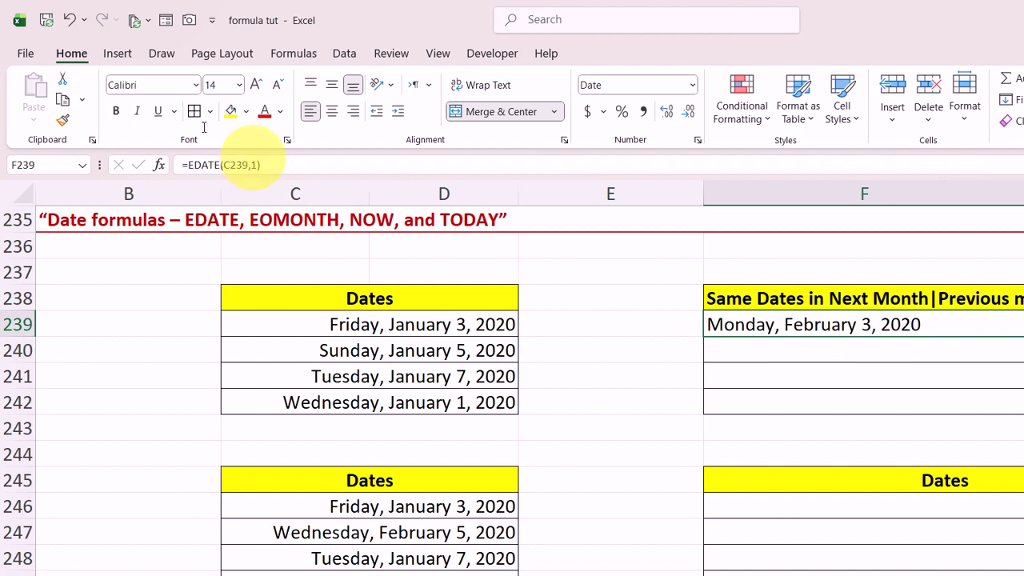
left_click(251, 164)
type("-")
key("Return")
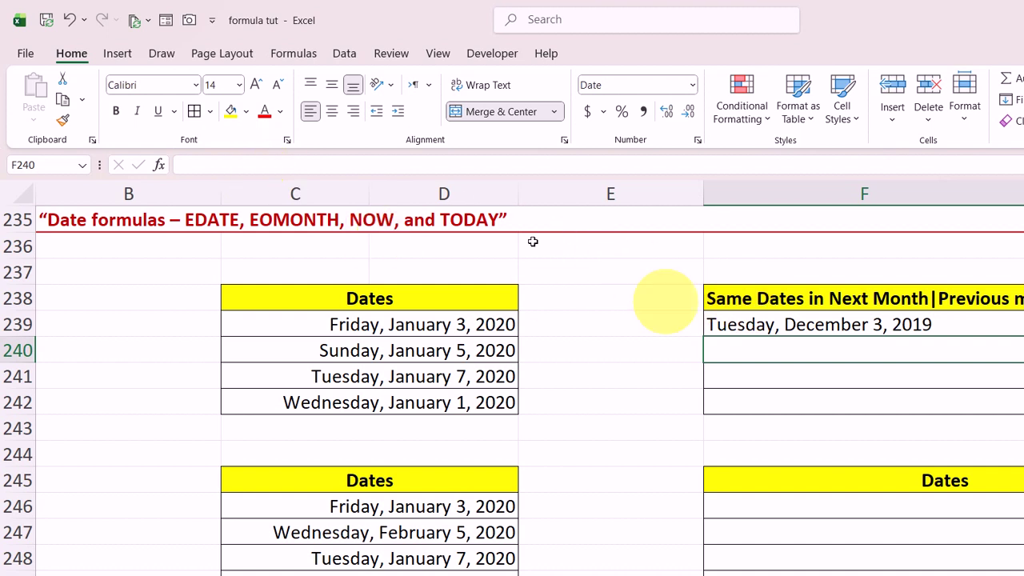
Set the months argument of the EDATE formula in F239 to -3 to go three months back
left_click(756, 328)
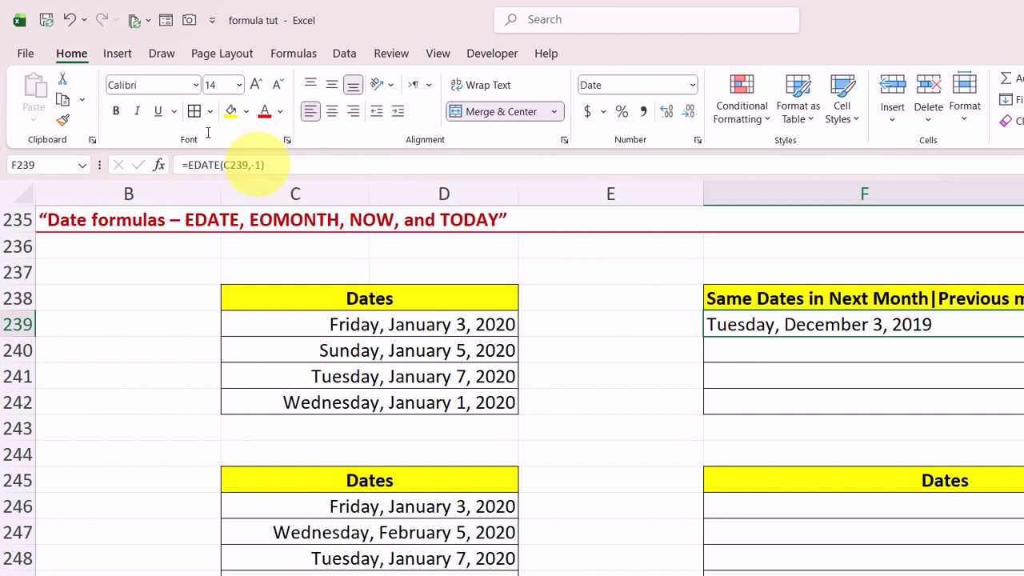
left_click(260, 165)
key("BackSpace")
type("3, 2019")
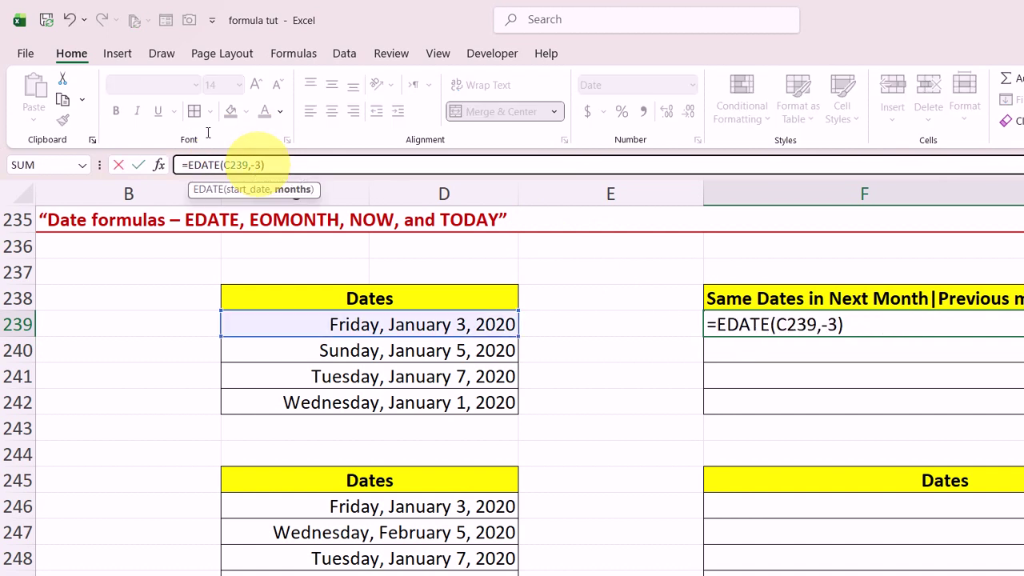
key("Return")
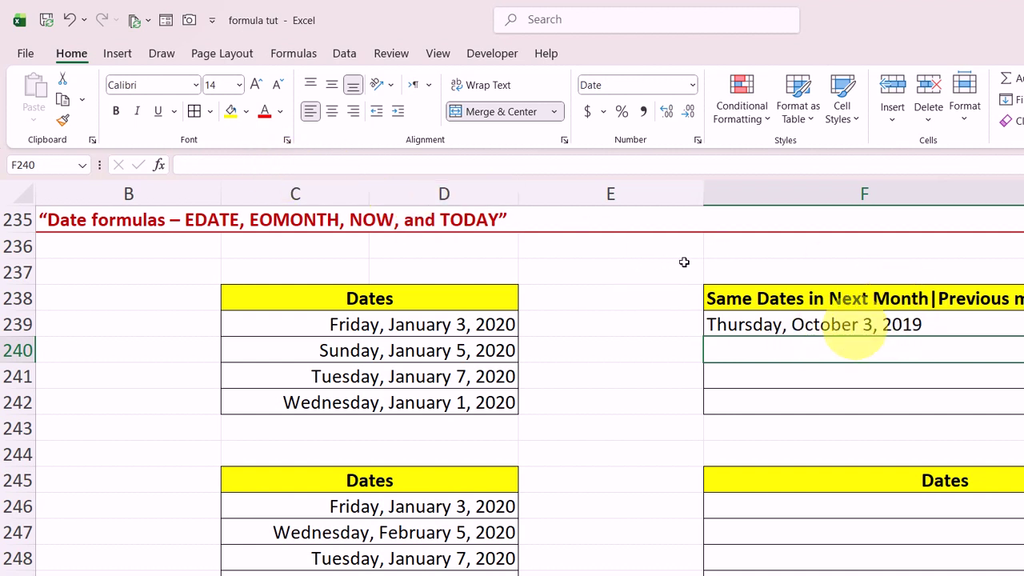
Edit the EDATE formula in F239 to =EDATE(C239,3) so it looks three months ahead
key("Up")
left_click(264, 165)
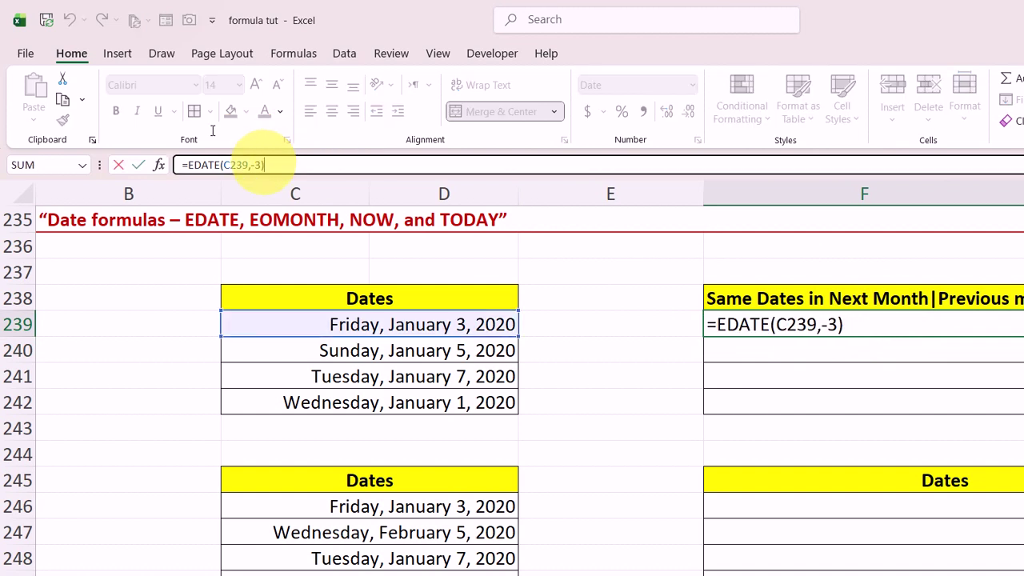
key("BackSpace")
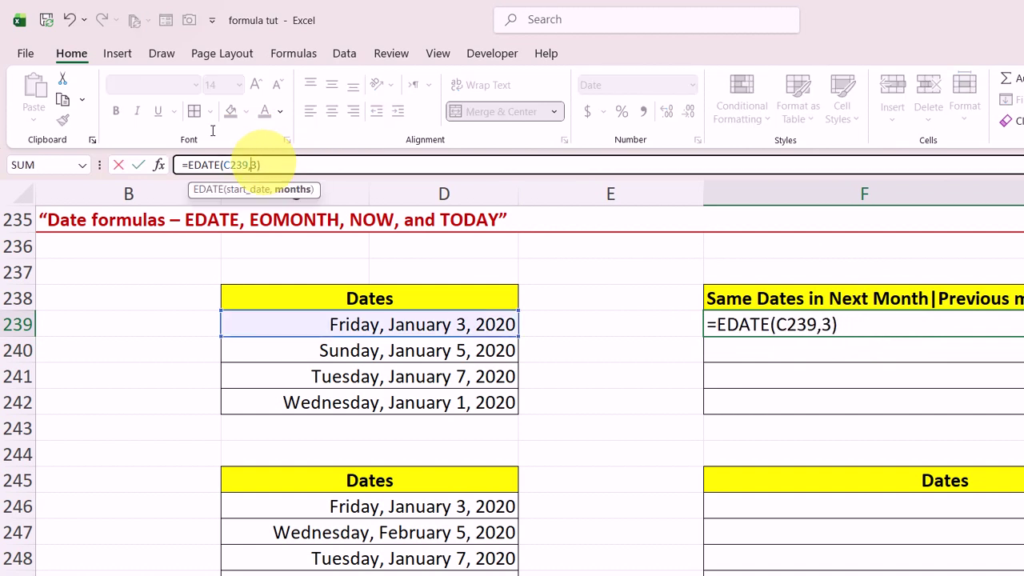
key("Return")
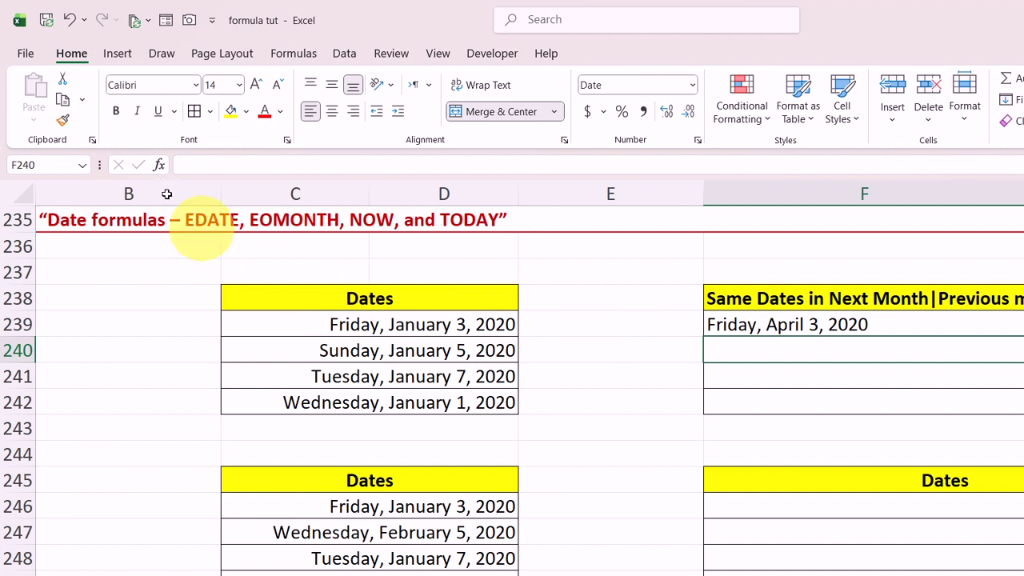
Enter =EOMONTH(C246,0) in cell F246 to return the last day of the month for the date in C246
left_click(419, 506)
left_click_drag(419, 506, 419, 560)
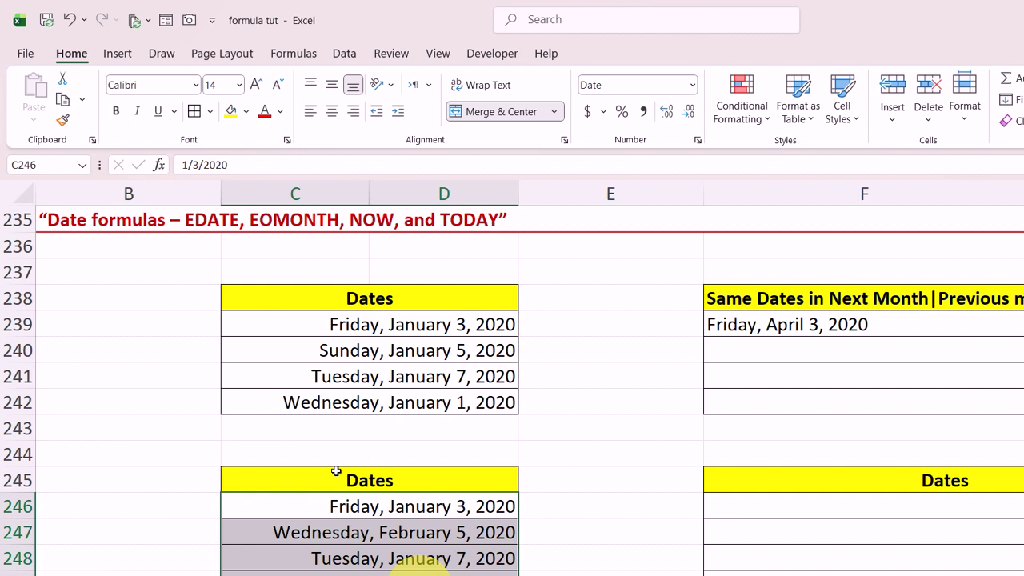
left_click(792, 507)
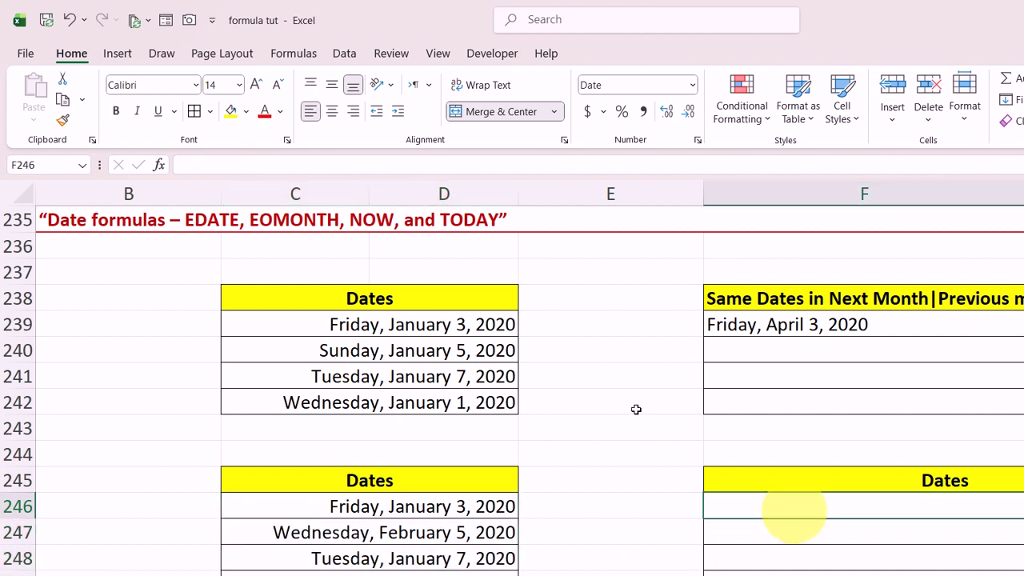
type("=")
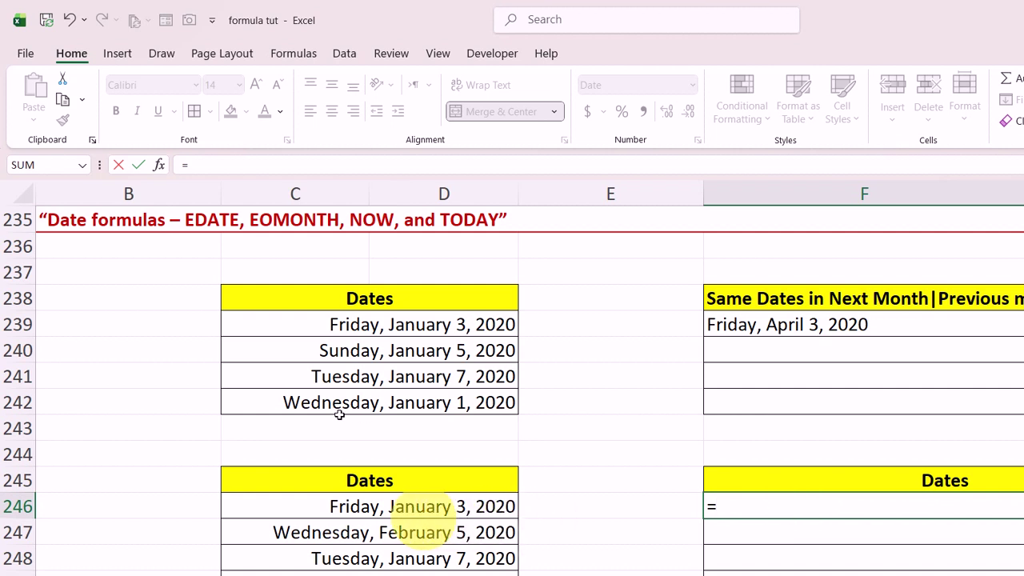
type("eomo")
key("Tab")
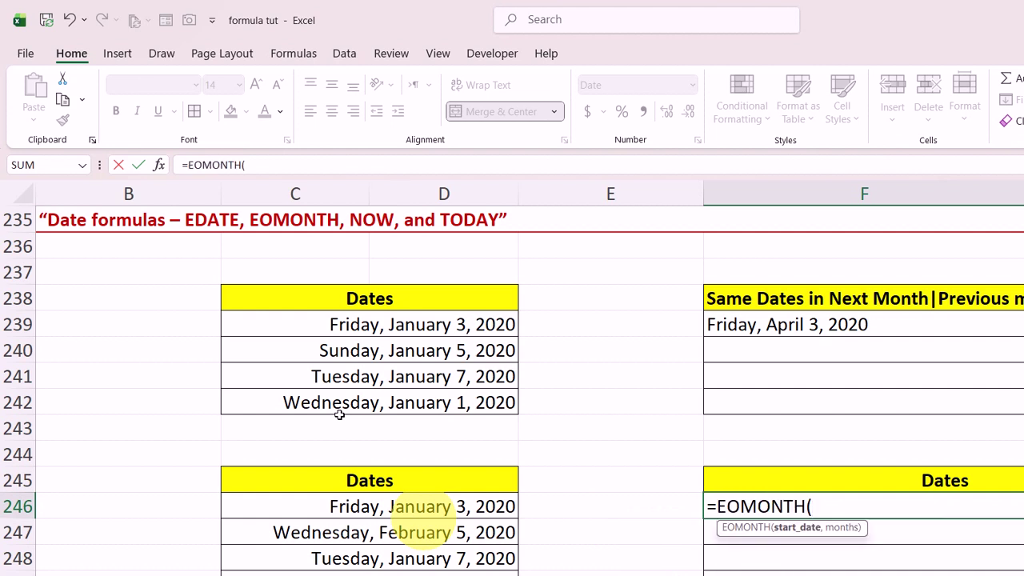
left_click(324, 505)
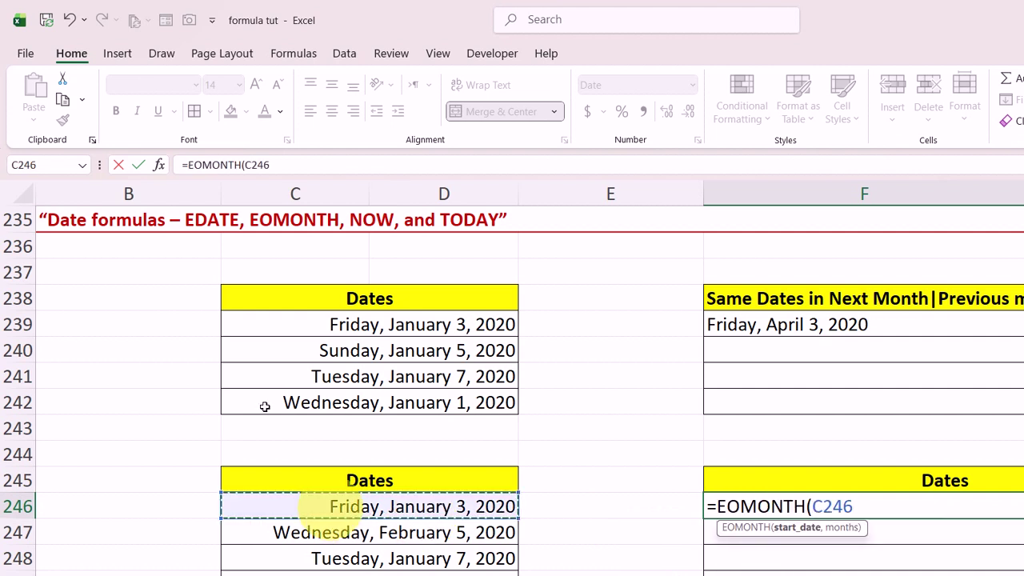
type(",0)")
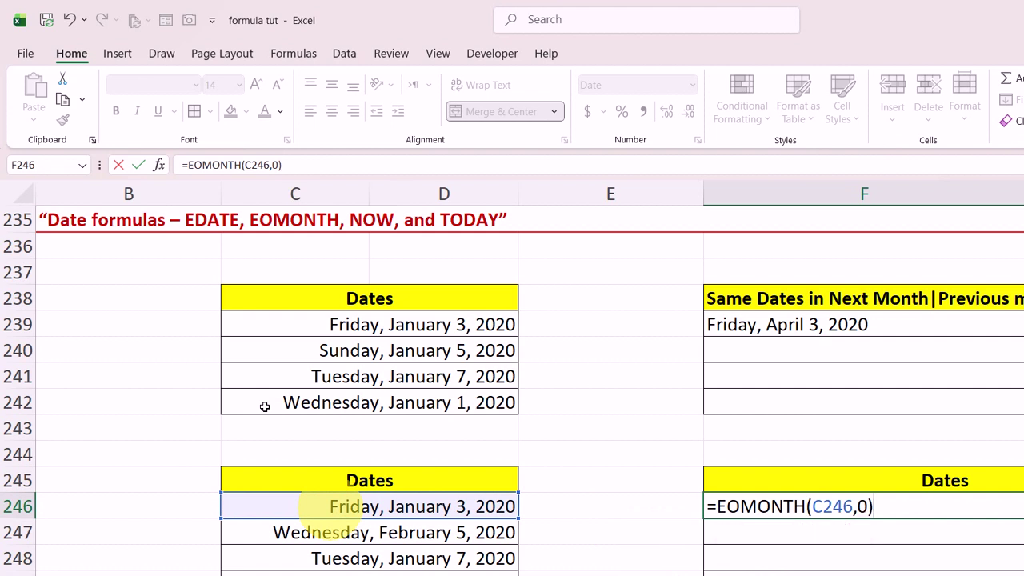
key("Return")
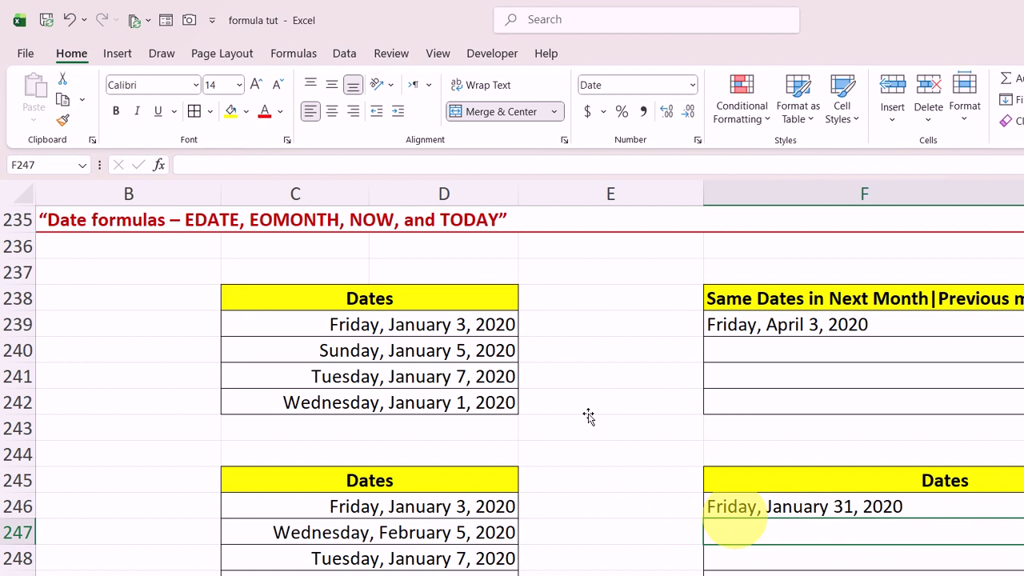
Fill the EOMONTH formula from F246 down the remaining rows of its Dates table
key("Up")
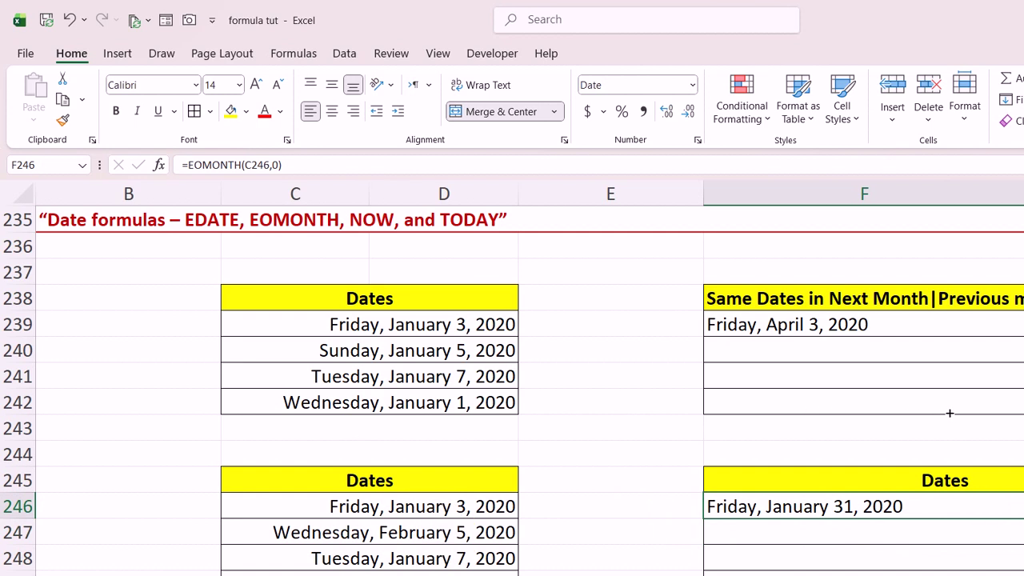
left_click_drag(949, 414, 949, 481)
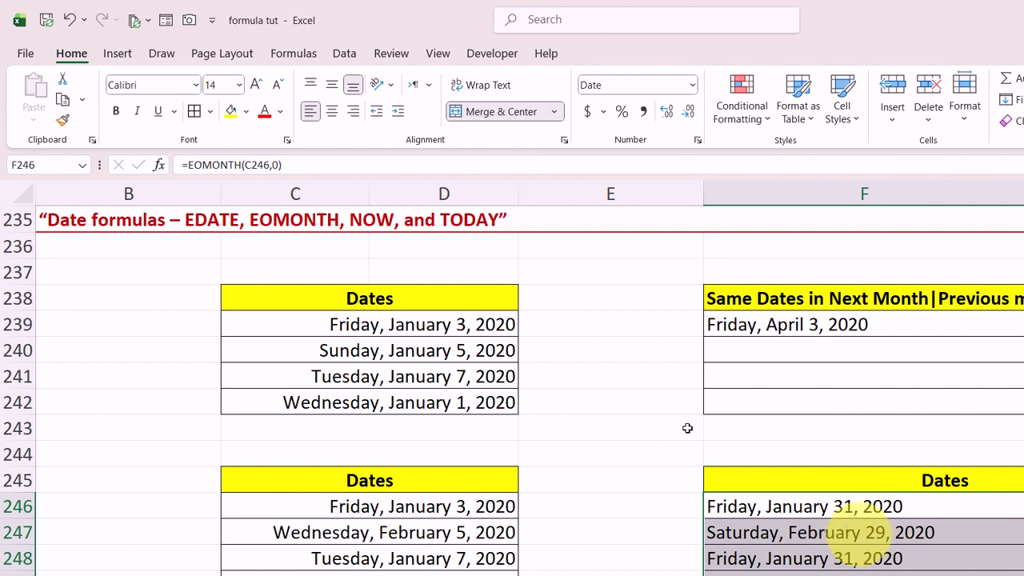
key("Down")
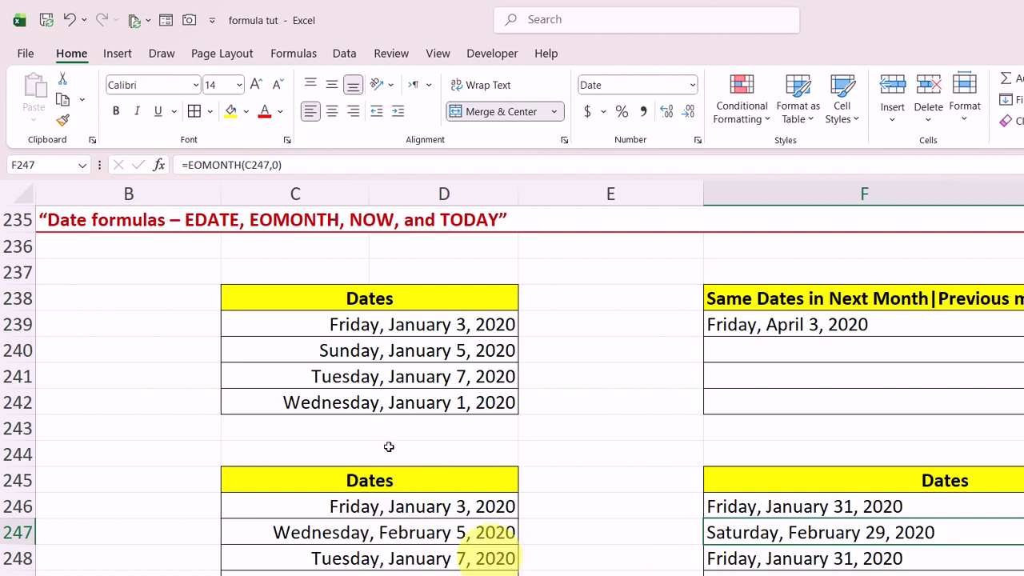
Change the date in C248 to 1/7/2025 and select its month-end formula in F248
left_click(480, 558)
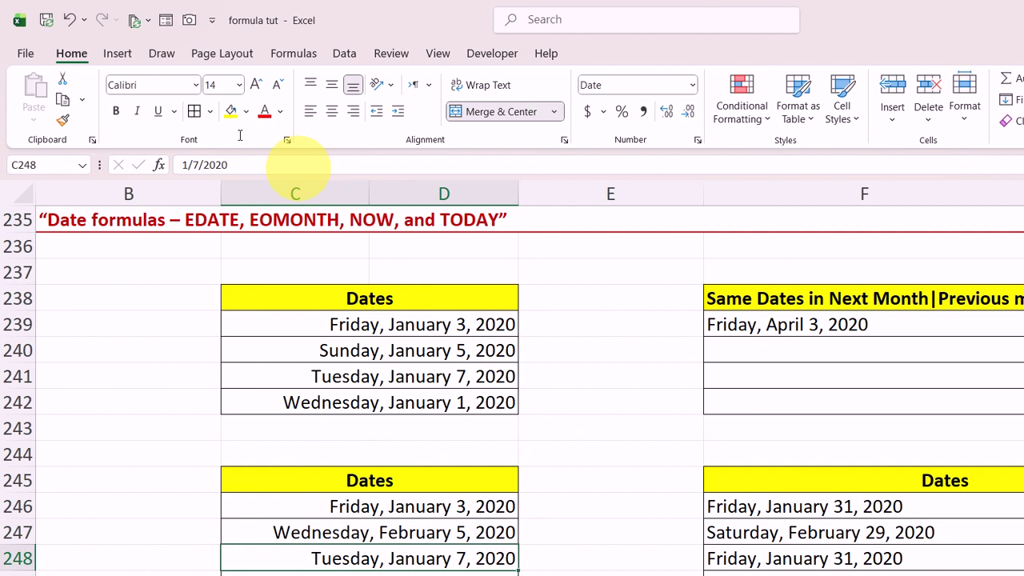
left_click(295, 164)
key("BackSpace")
type("5")
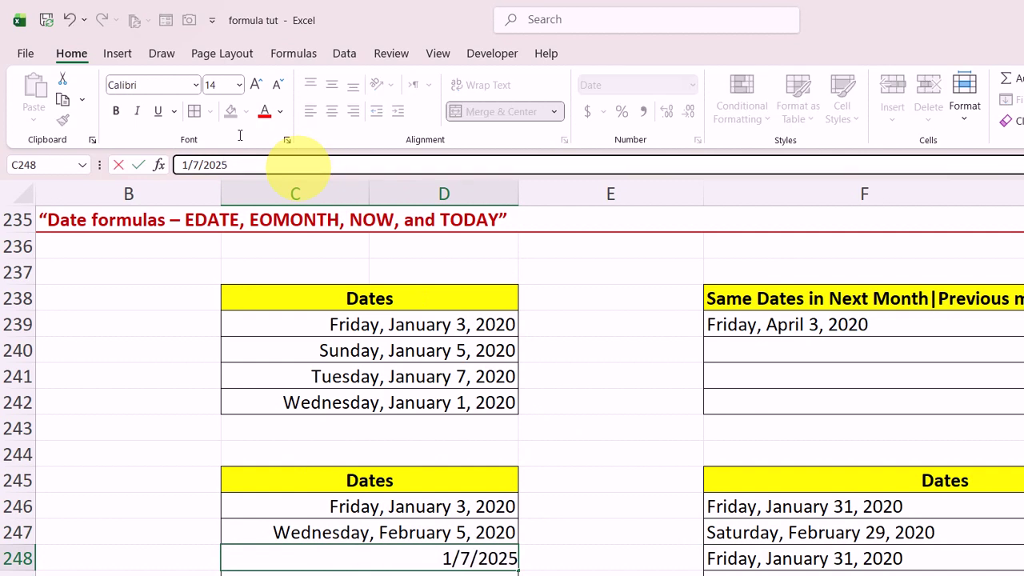
key("Return")
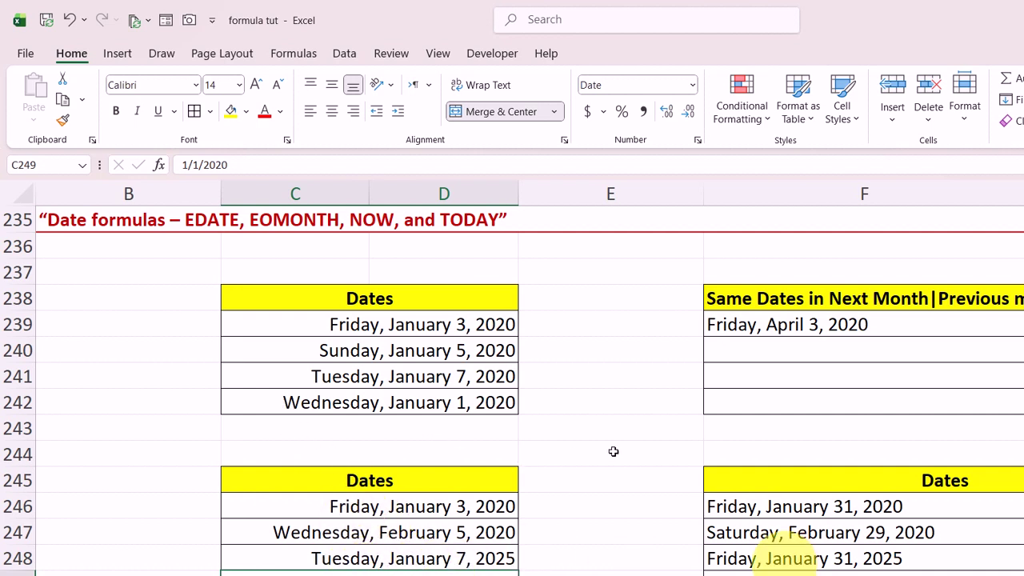
left_click(736, 558)
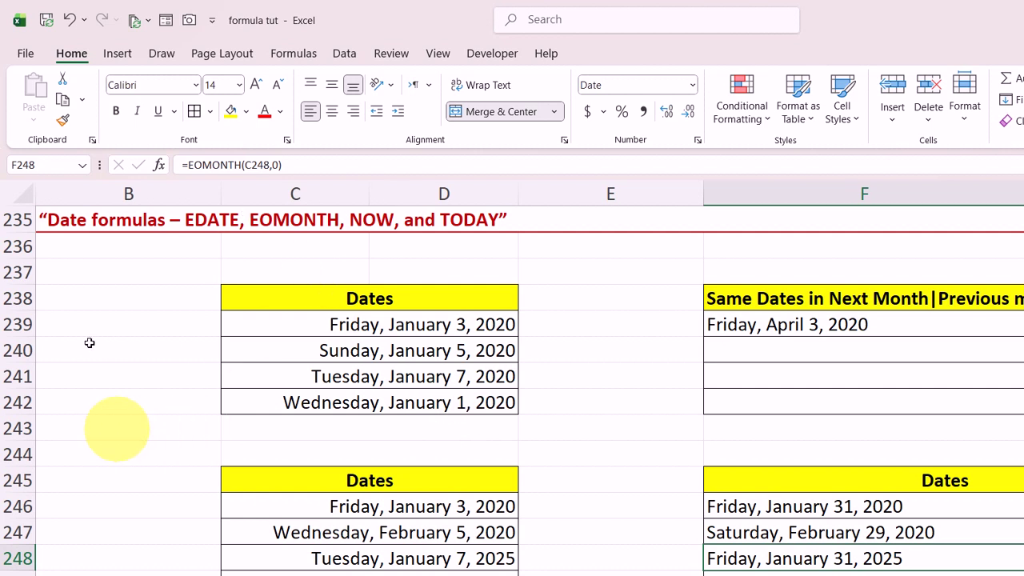
Enter the formula =NOW() in the empty cell B243
left_click(82, 427)
type("=n")
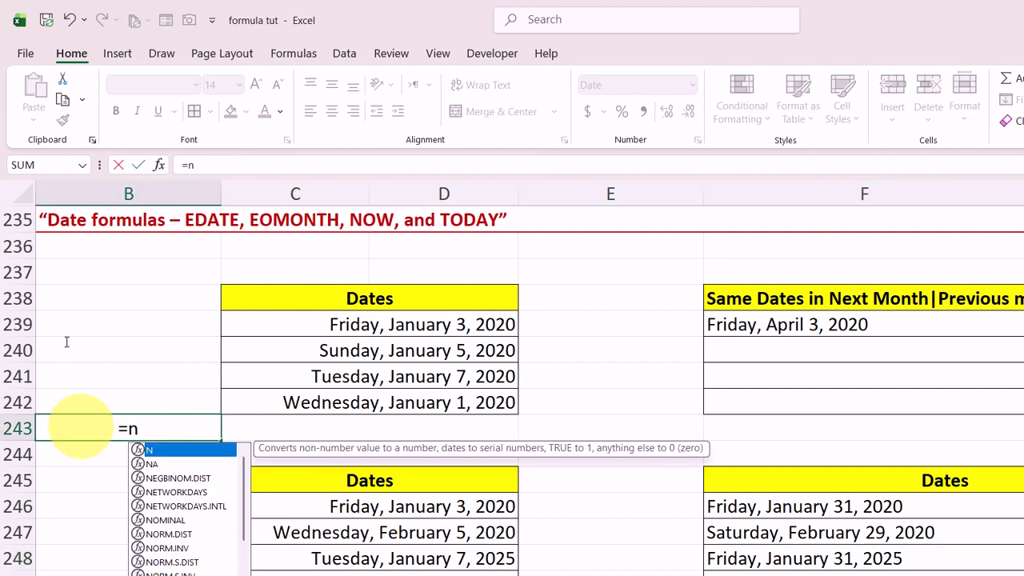
type("ow()")
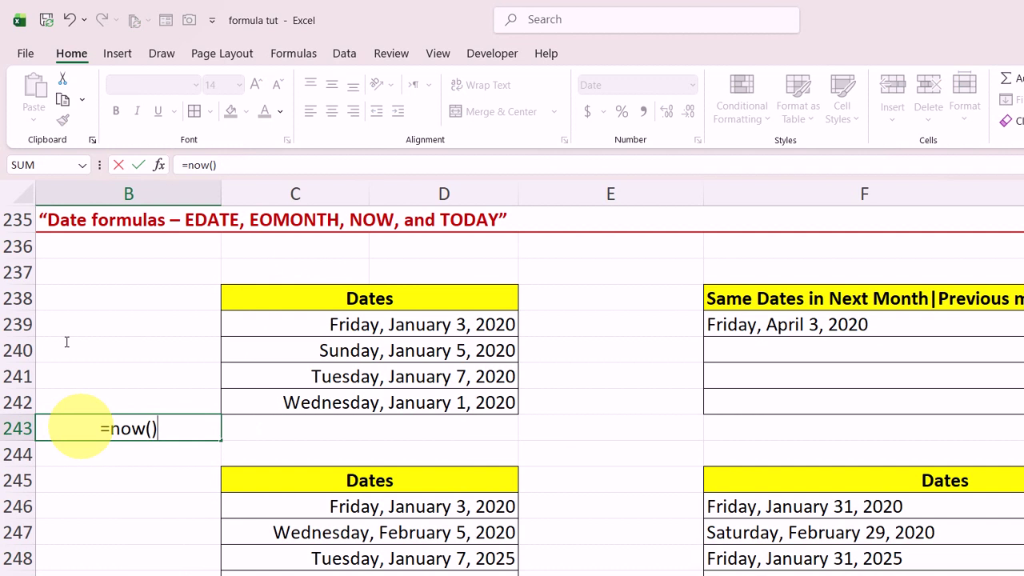
key("Return")
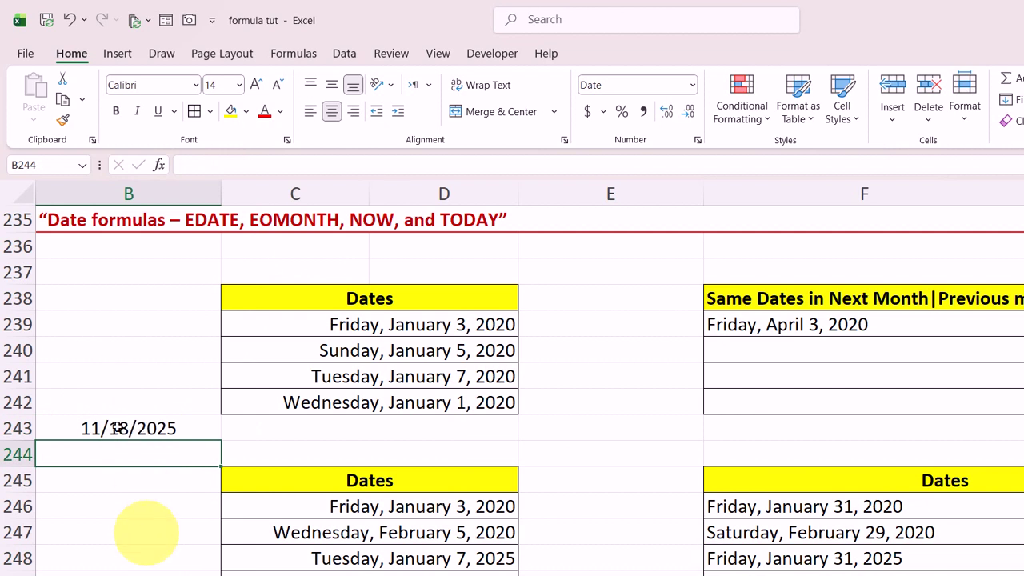
Enter =TODAY() in cell B244 and reselect the NOW formula cell B243
type("=tod")
key("Tab")
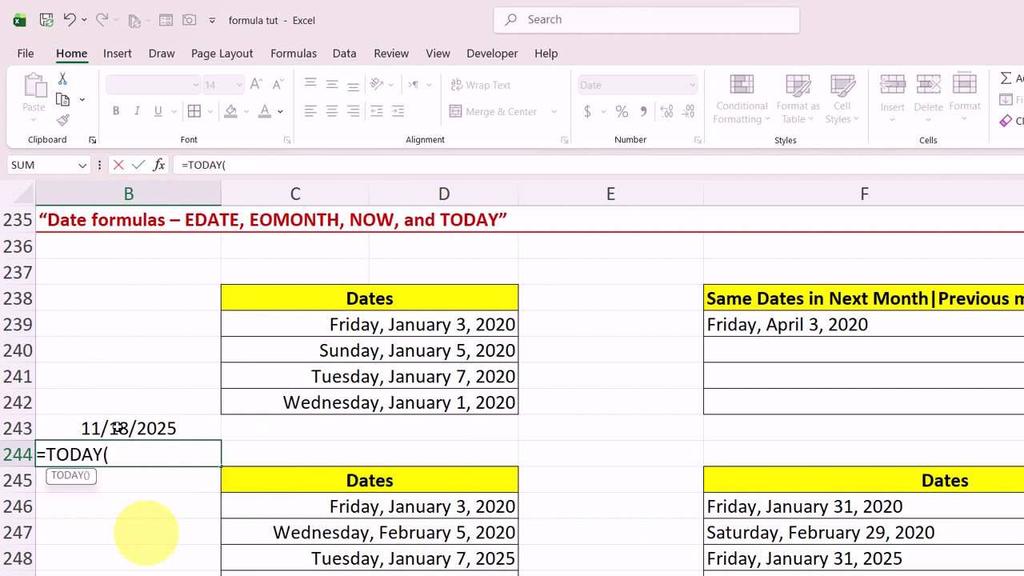
type(")")
key("Return")
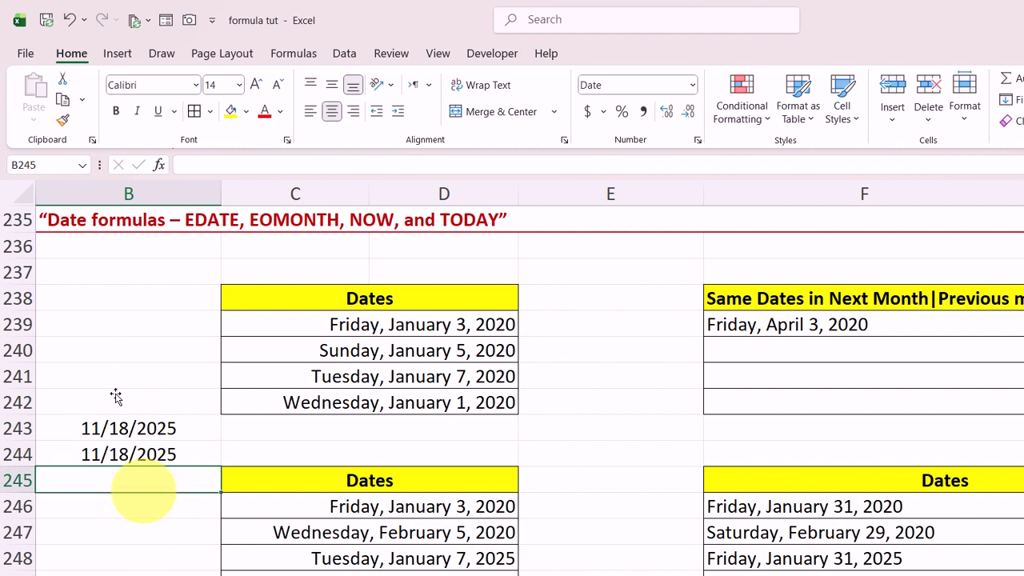
key("Up")
key("Up")
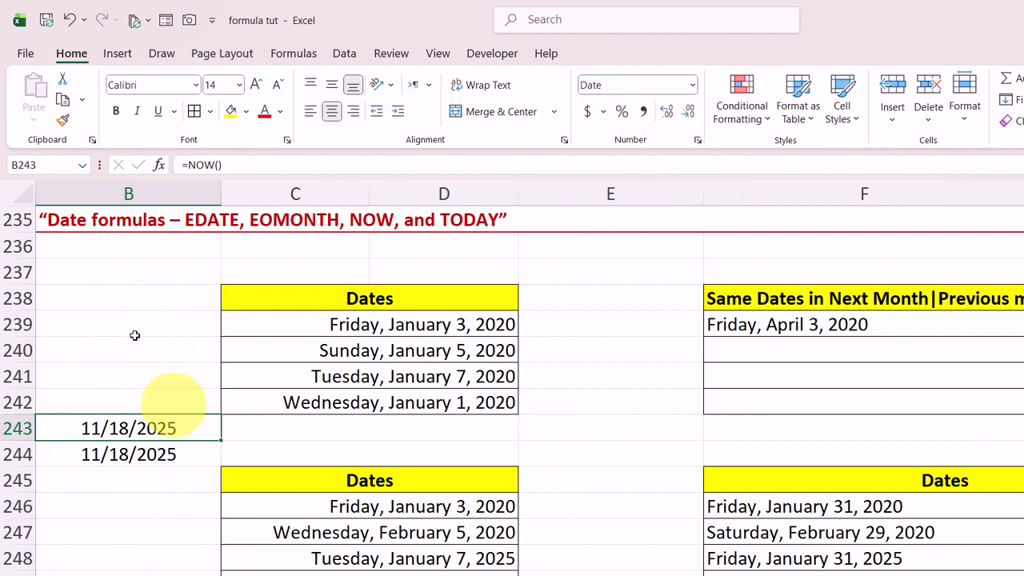
Format the NOW formula cell B243 with the date type 3/14/12 13:30
key("ctrl+1")
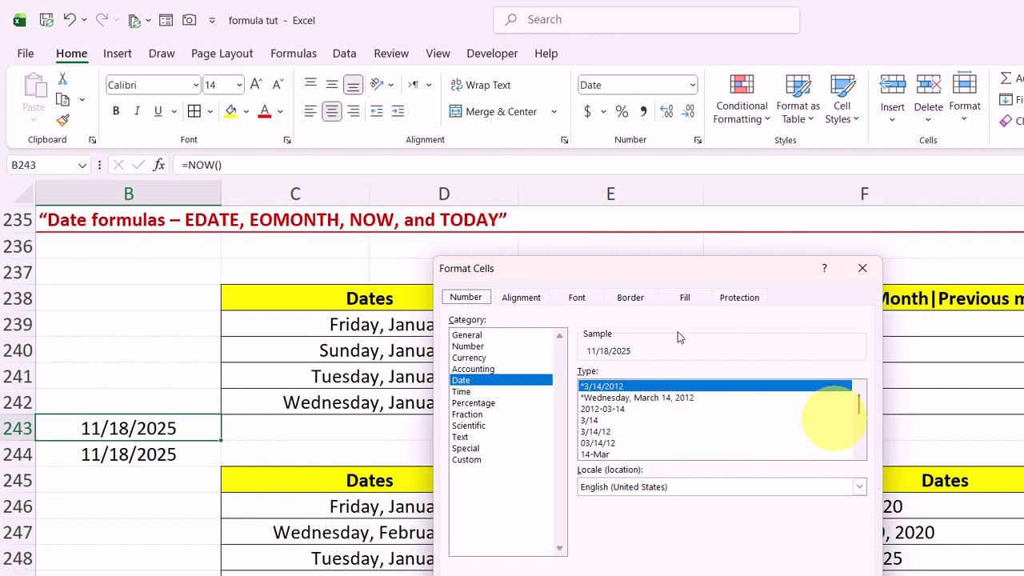
left_click_drag(859, 407, 860, 436)
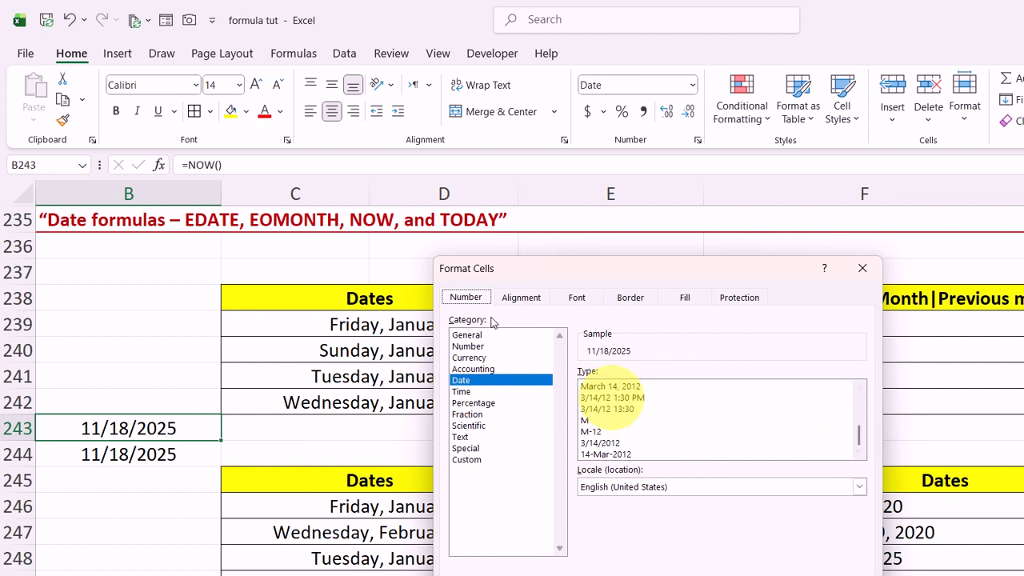
left_click(612, 398)
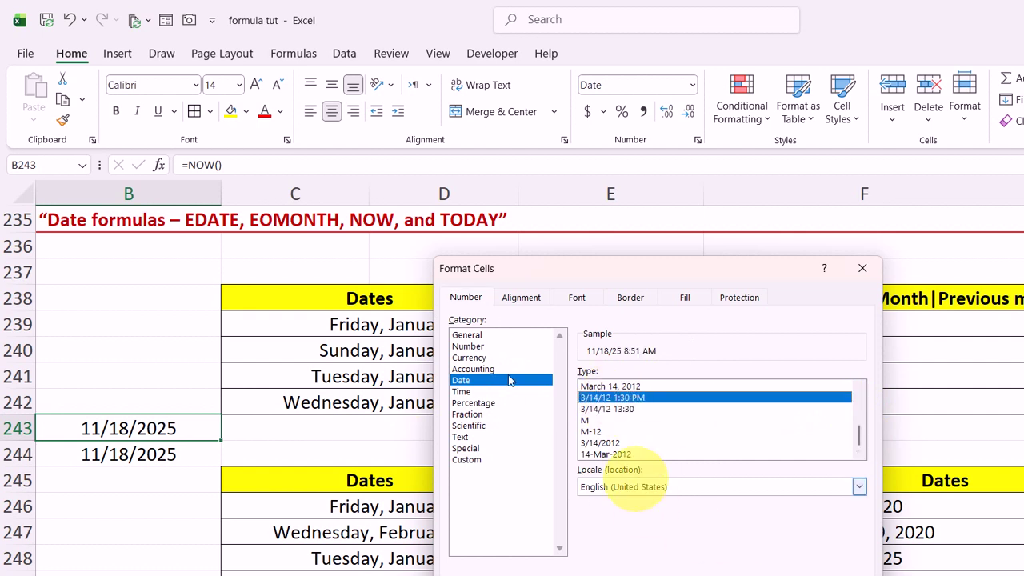
left_click(620, 409)
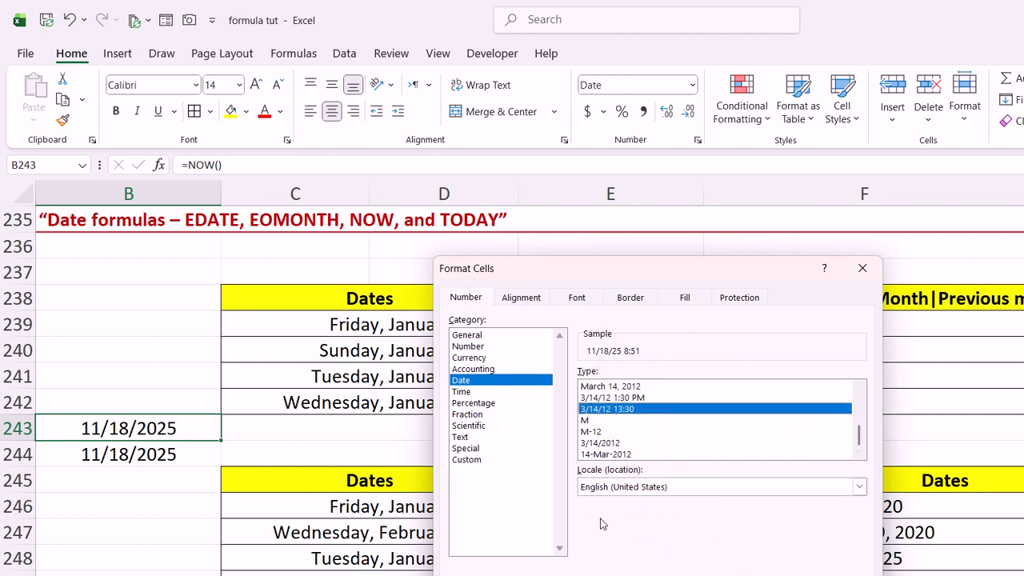
key("Return")
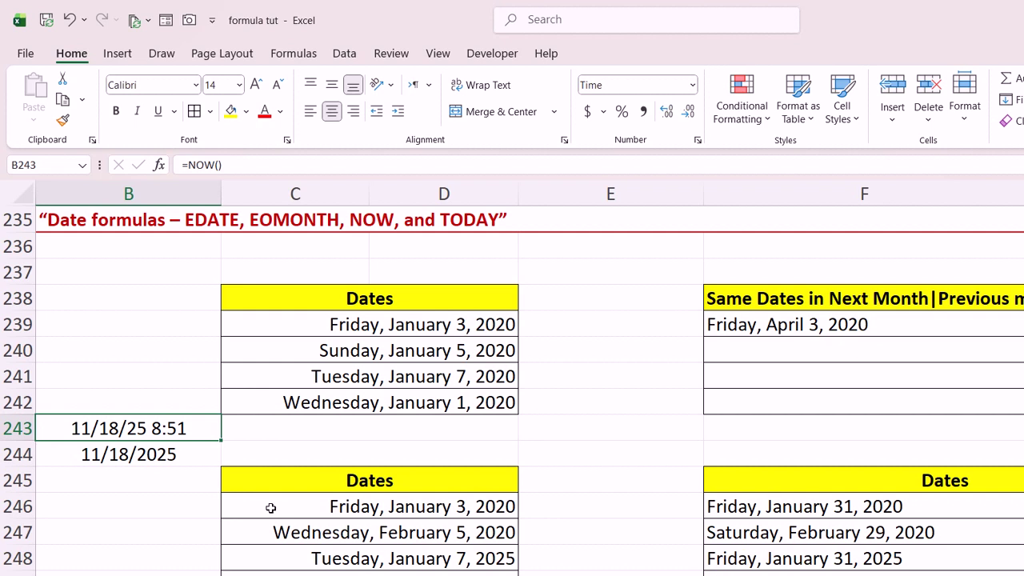
Switch to the open workbook most imp formulas
mouse_move(695, 573)
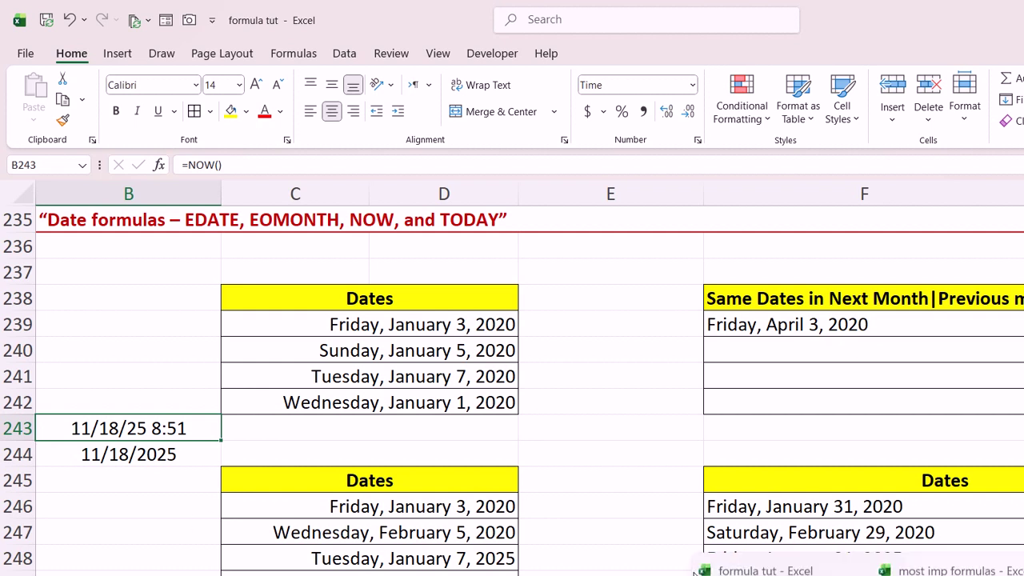
left_click(948, 570)
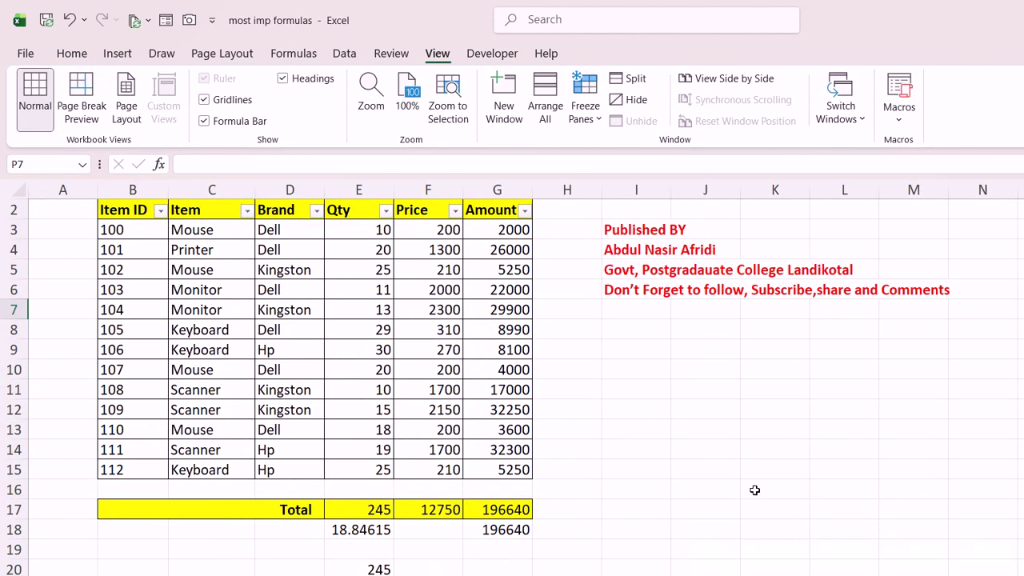